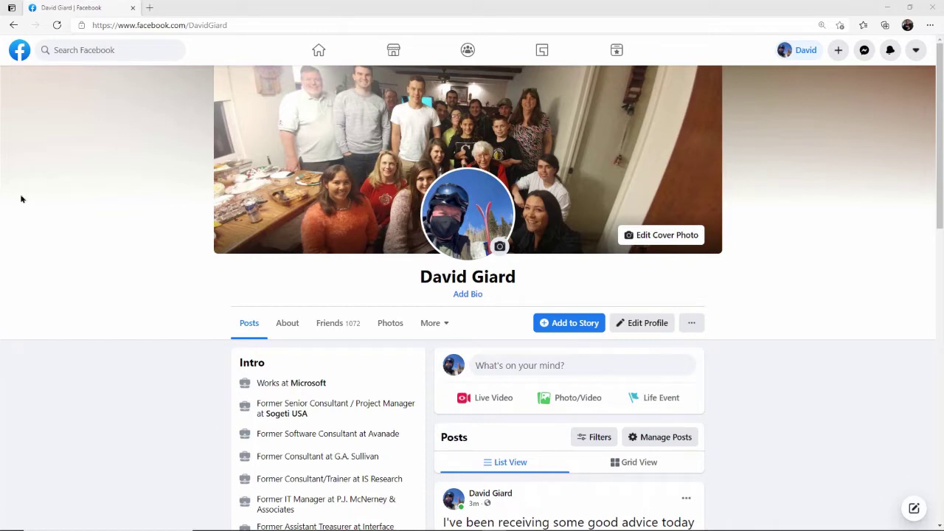
# - Publish a public post on the profile with the text "Test 1"
pyautogui.click(563, 369)
pyautogui.write('Test 1')
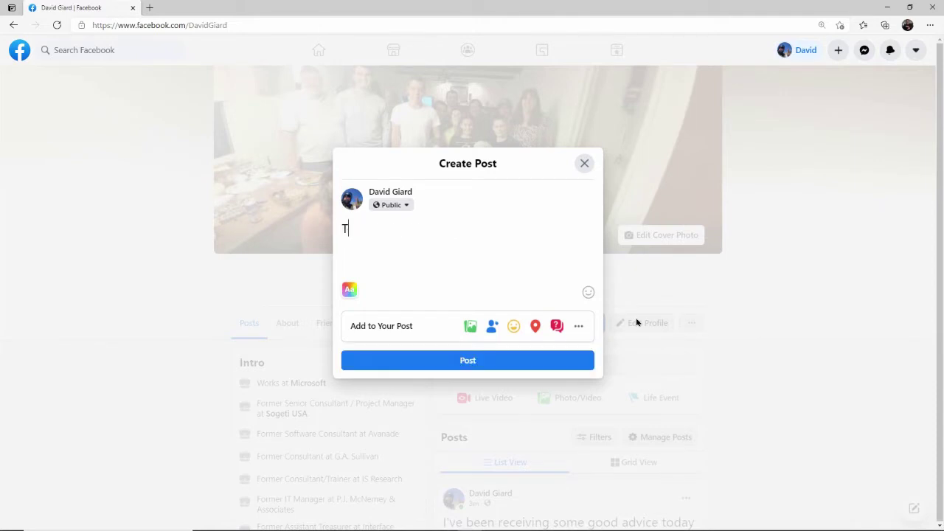
pyautogui.click(508, 366)
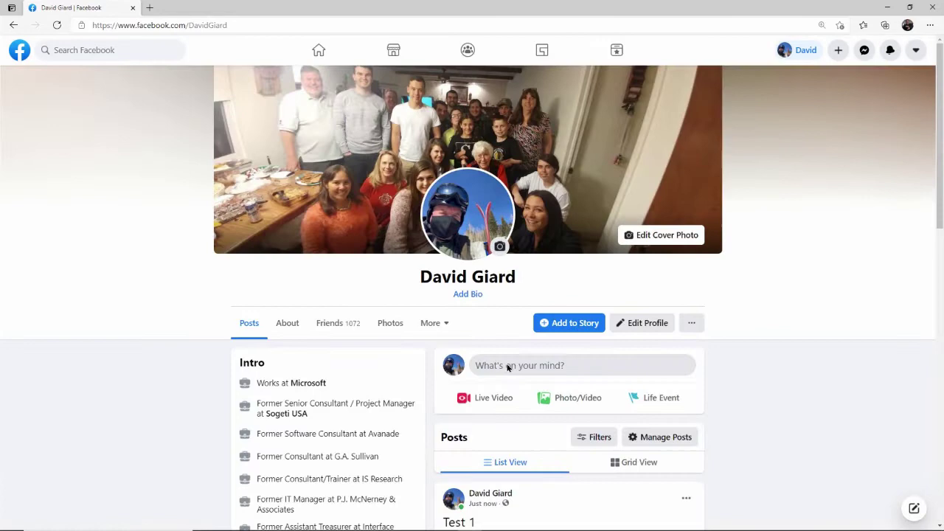
# - Publish another public post on the profile with the text "Test 2"
pyautogui.click(507, 366)
pyautogui.write('Test ')
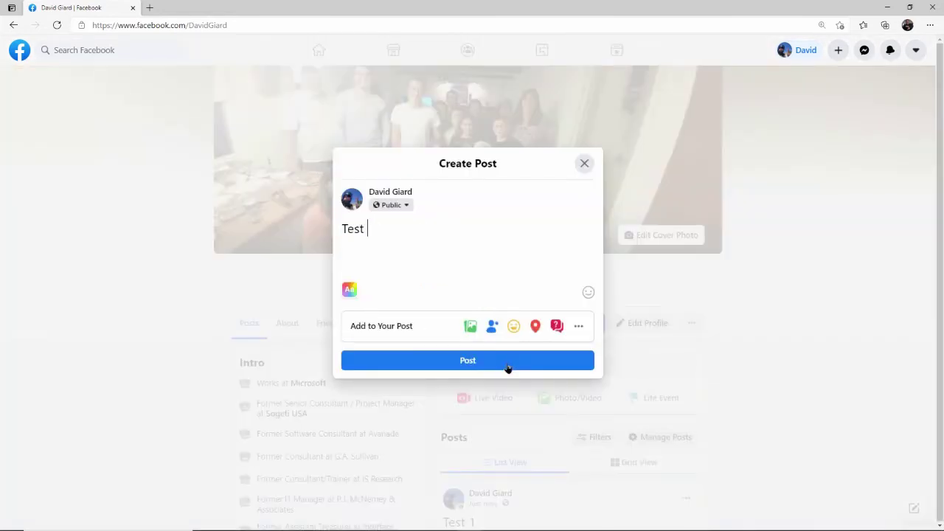
pyautogui.write('2')
pyautogui.click(497, 369)
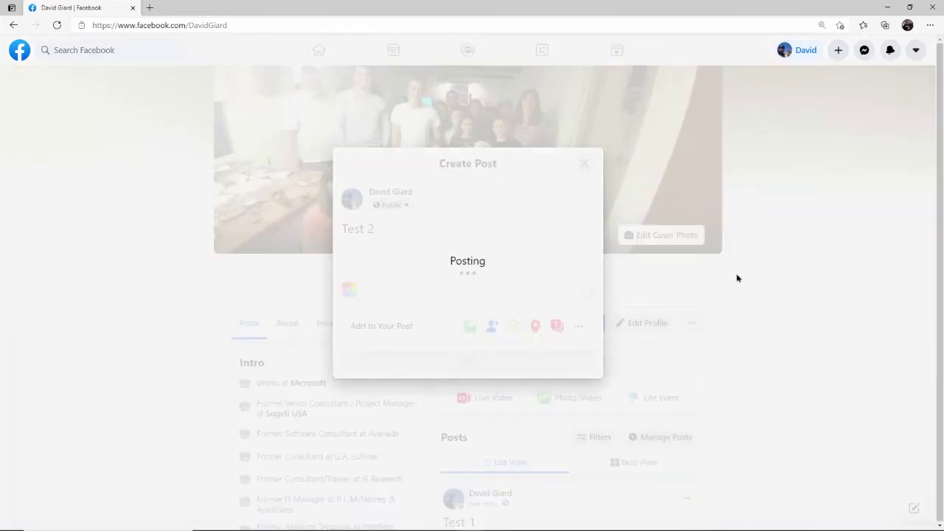
# - Move the "Test 2" post from the profile's timeline to the trash
pyautogui.scroll(-4, 787, 324)
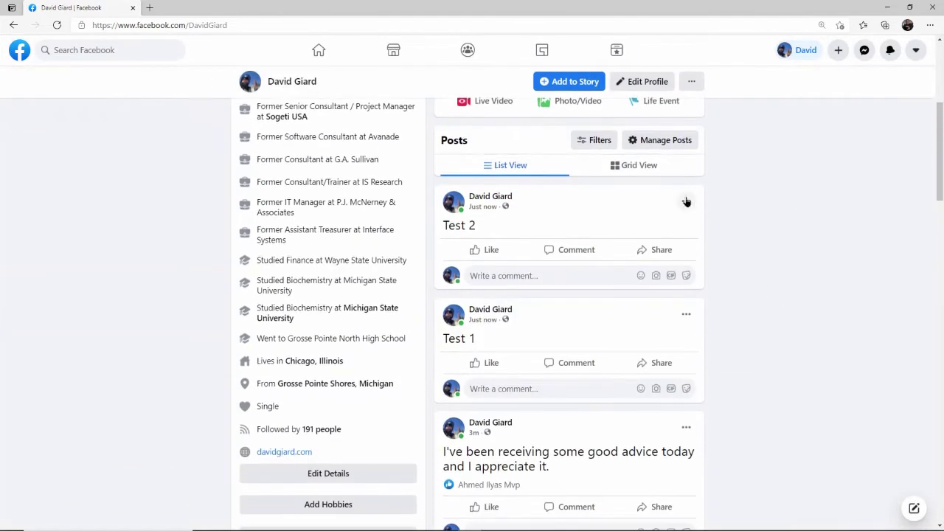
pyautogui.click(686, 202)
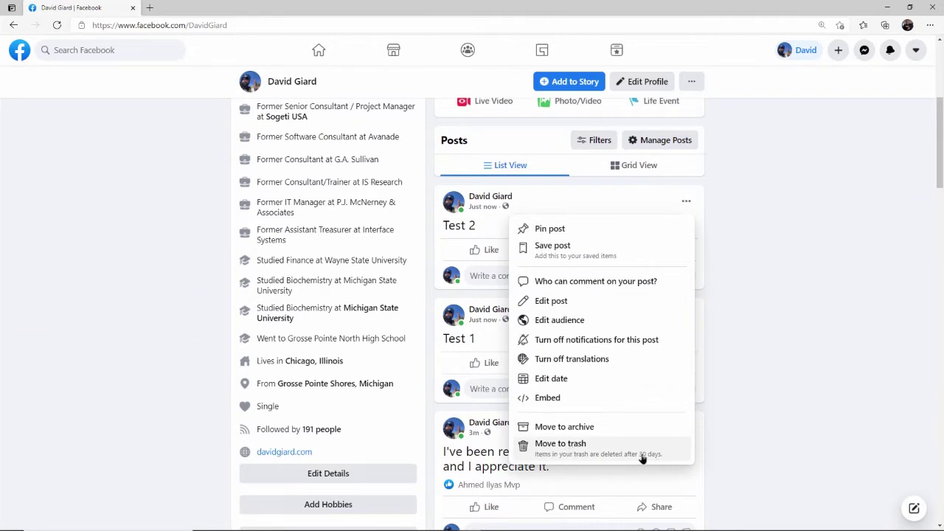
pyautogui.click(616, 450)
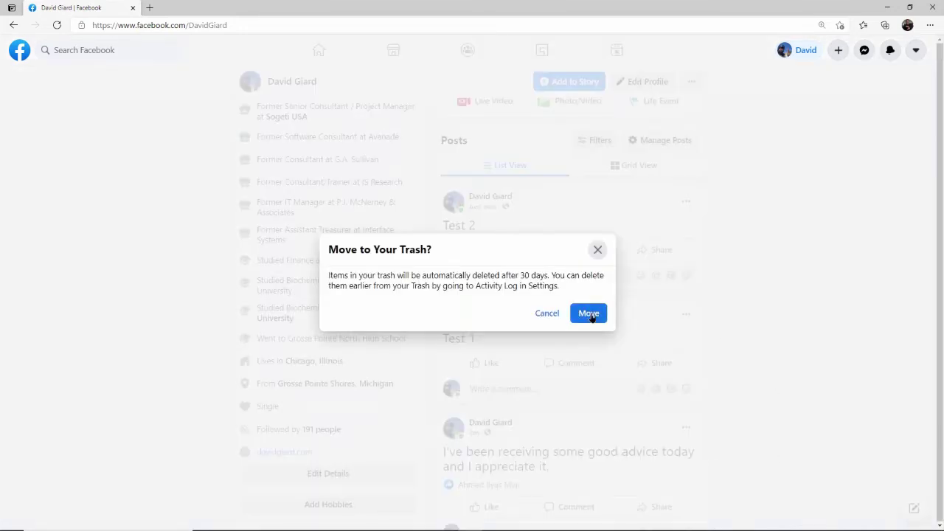
pyautogui.click(590, 314)
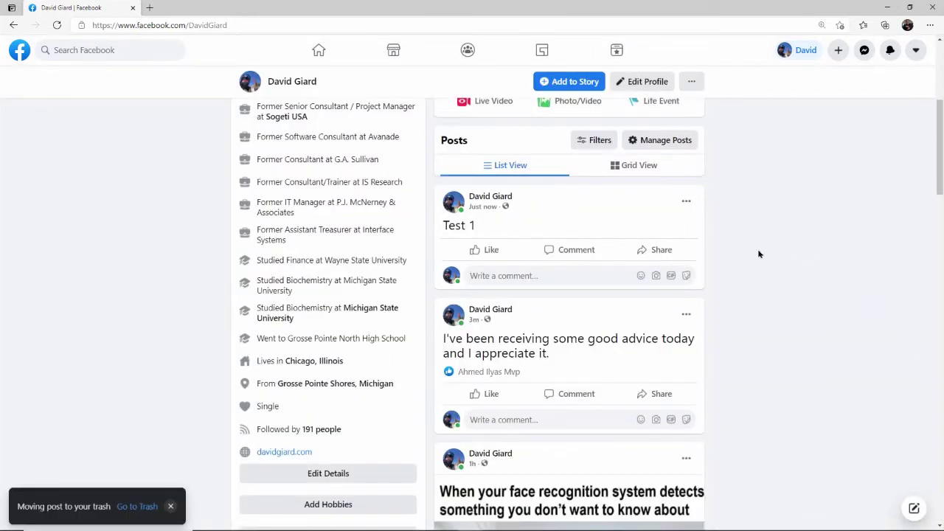
# - Move the "Test 1" post from the profile's timeline to the trash
pyautogui.scroll(2, 767, 265)
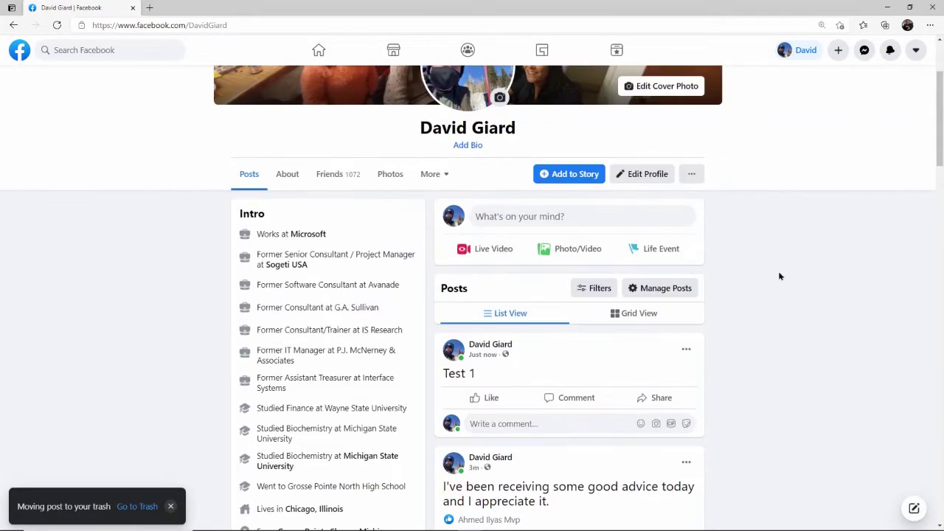
pyautogui.click(686, 351)
pyautogui.click(593, 329)
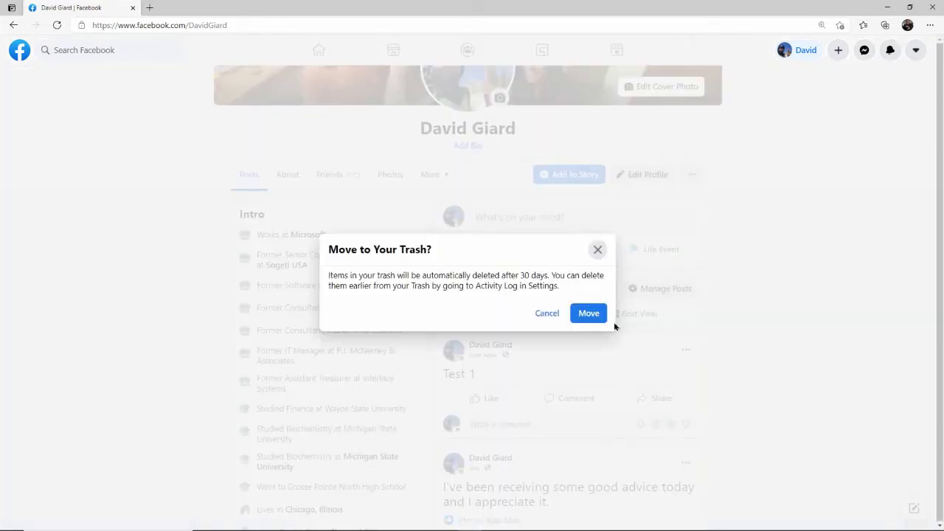
pyautogui.click(590, 312)
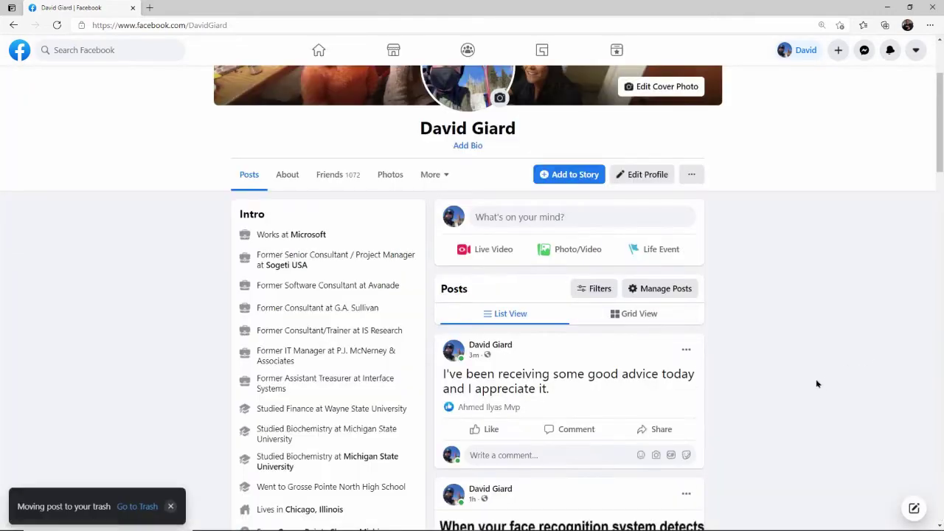
pyautogui.scroll(2, 817, 382)
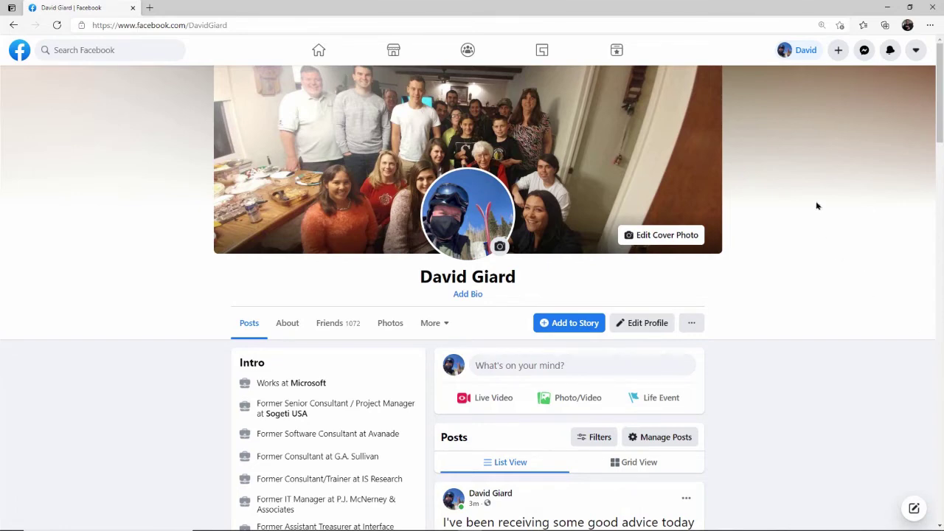
# - Open the Trash in the Activity Log, reached through the account settings under Your Facebook Information
pyautogui.click(914, 53)
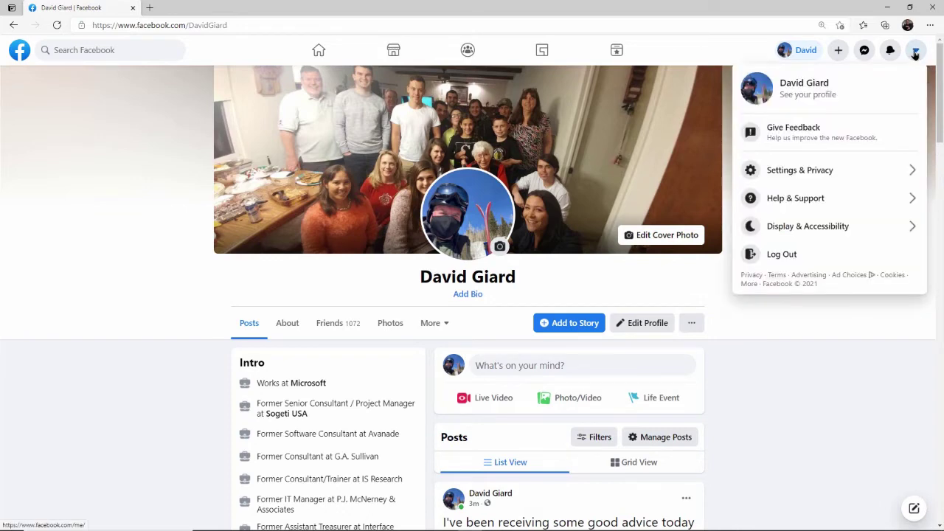
pyautogui.click(800, 177)
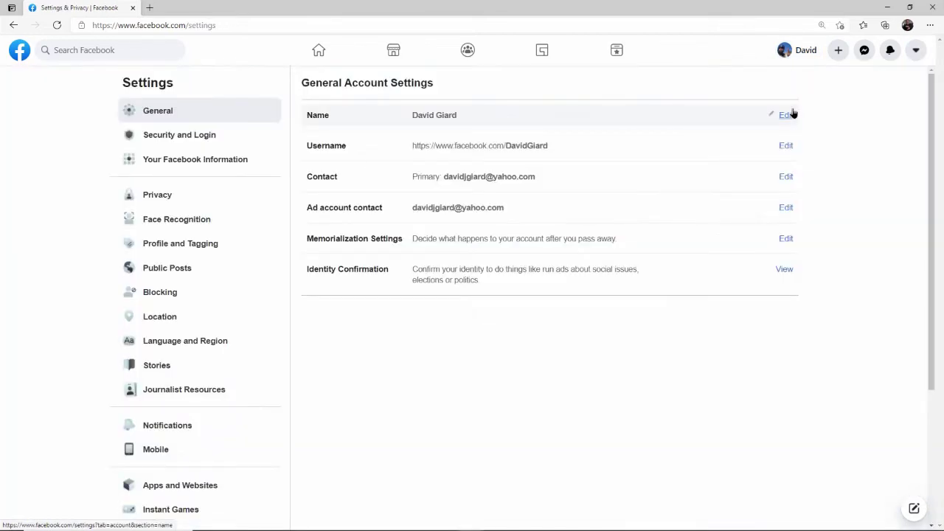
pyautogui.click(226, 160)
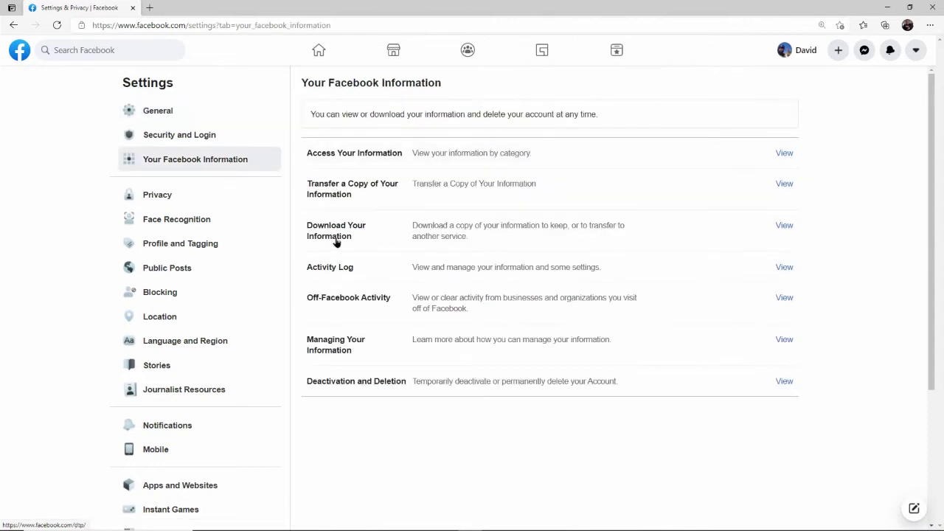
pyautogui.click(337, 273)
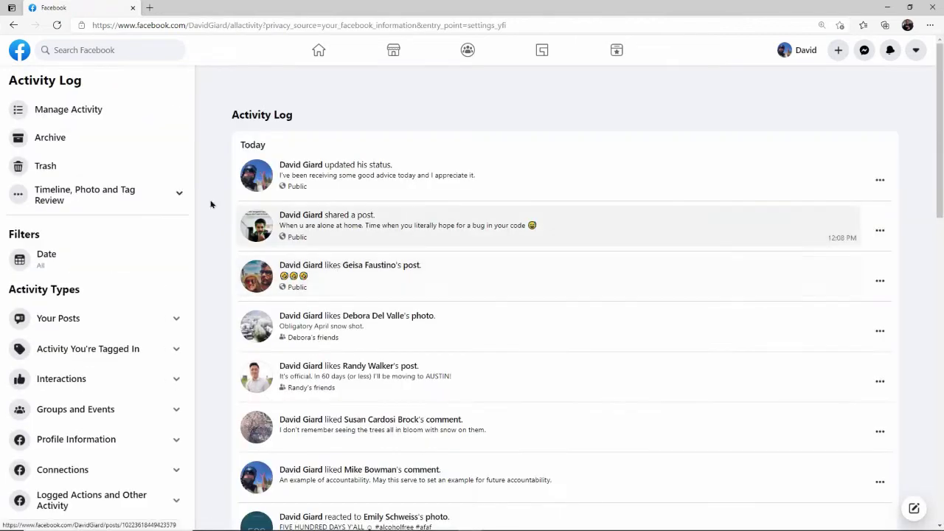
pyautogui.click(44, 166)
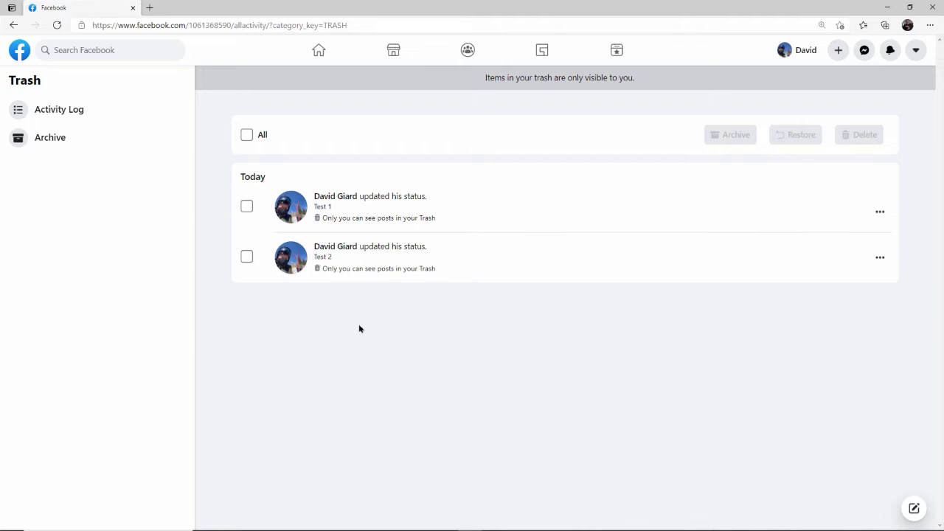
pyautogui.click(879, 258)
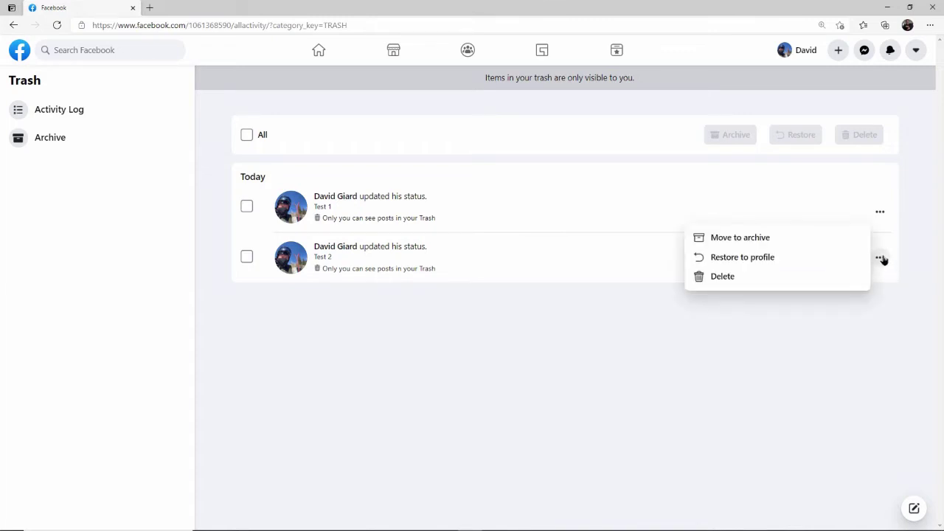
pyautogui.click(592, 364)
pyautogui.click(247, 258)
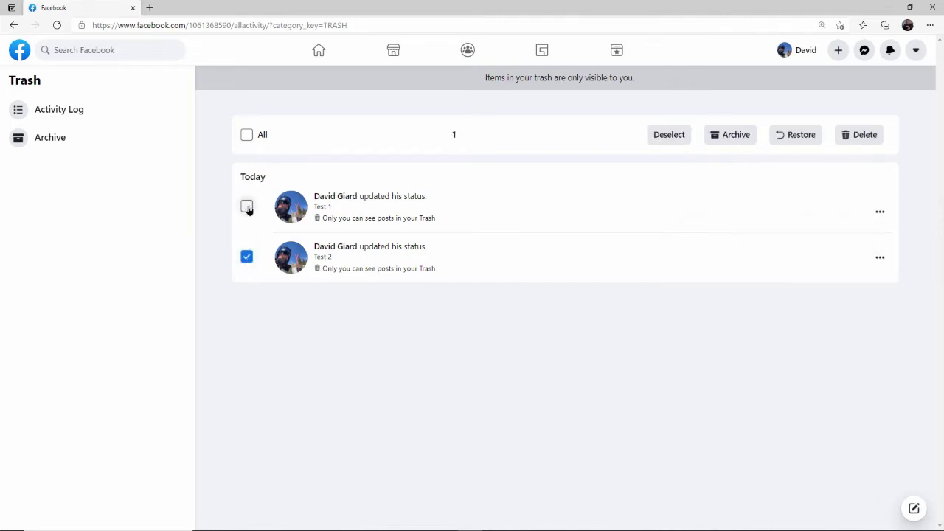
pyautogui.click(247, 207)
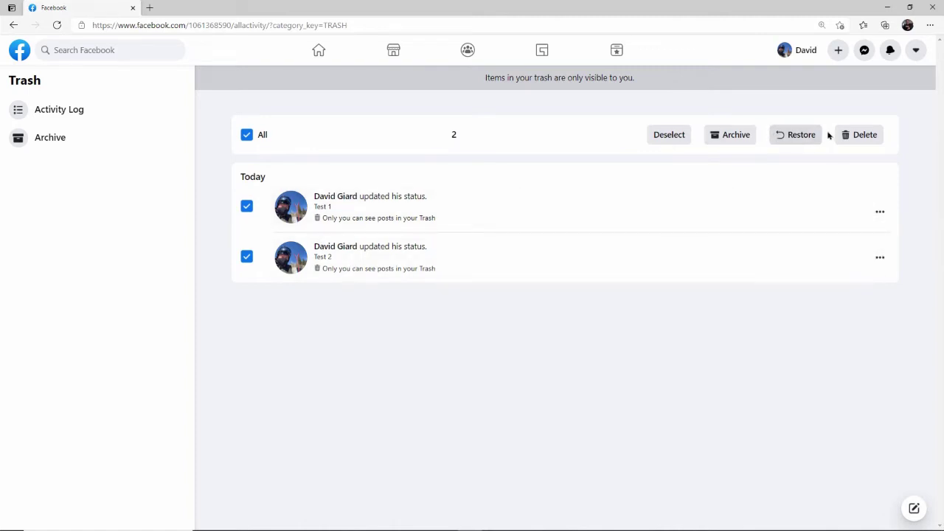
pyautogui.click(246, 207)
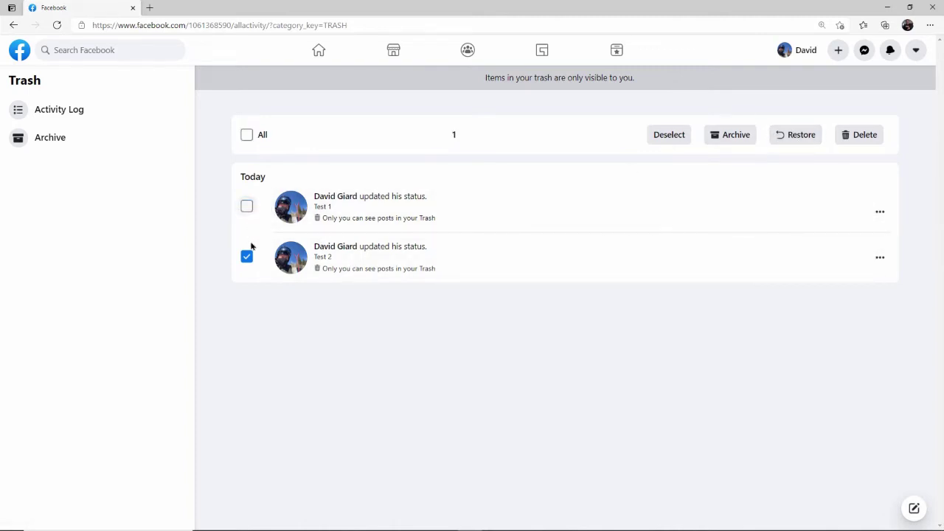
pyautogui.click(246, 256)
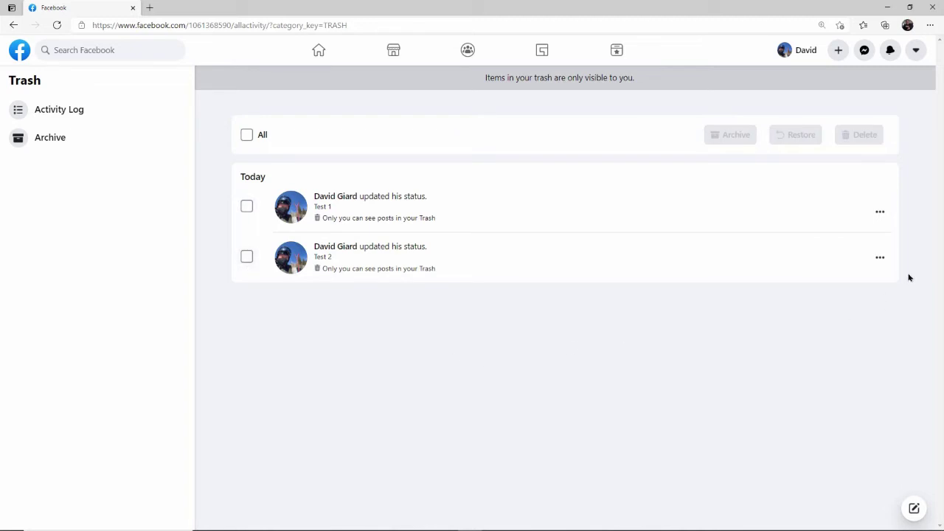
# - Permanently delete the "Test 2" post from the trash
pyautogui.click(880, 258)
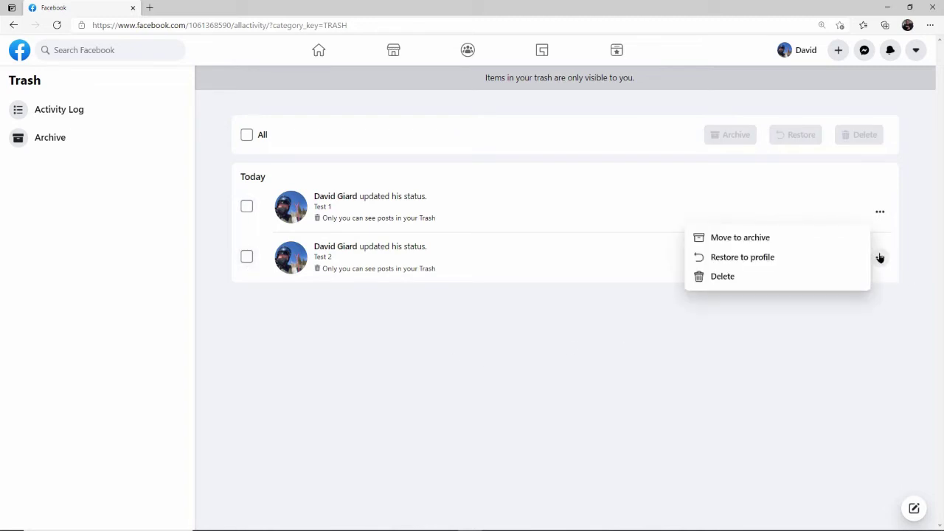
pyautogui.click(722, 277)
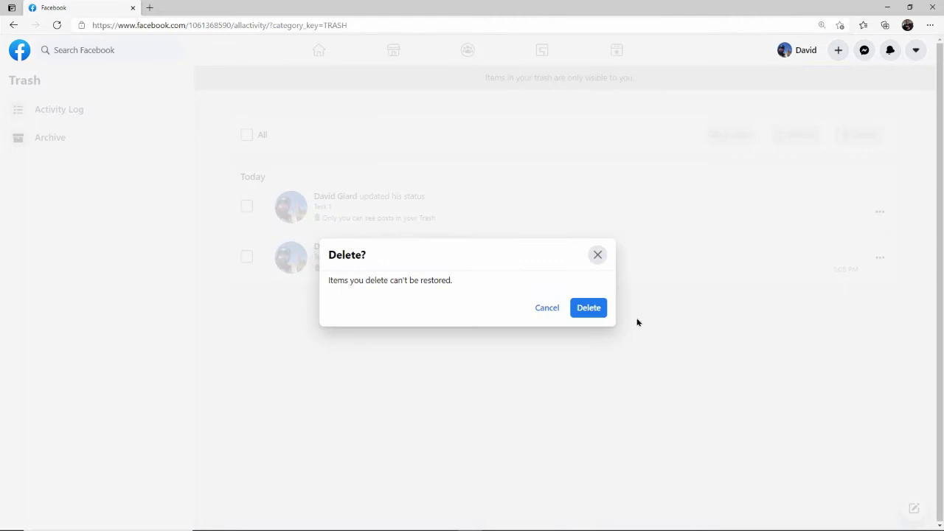
pyautogui.click(590, 307)
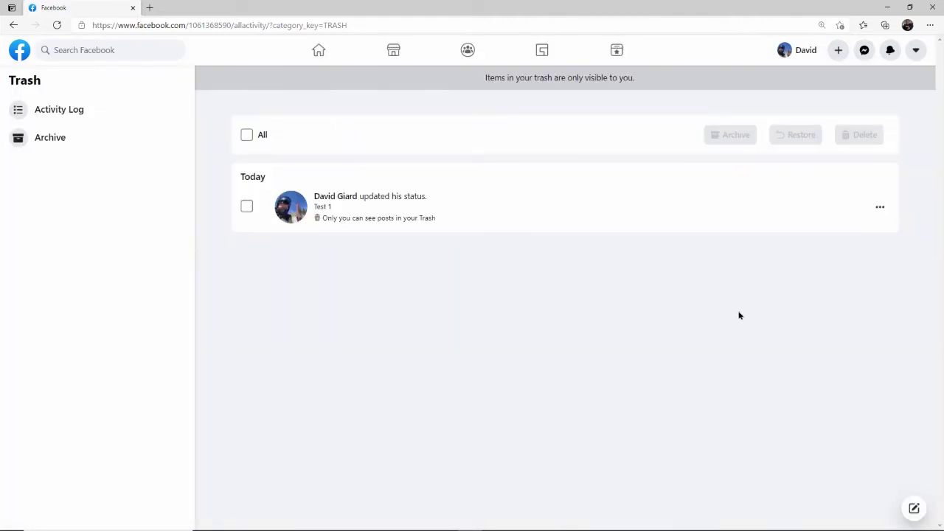
pyautogui.click(879, 210)
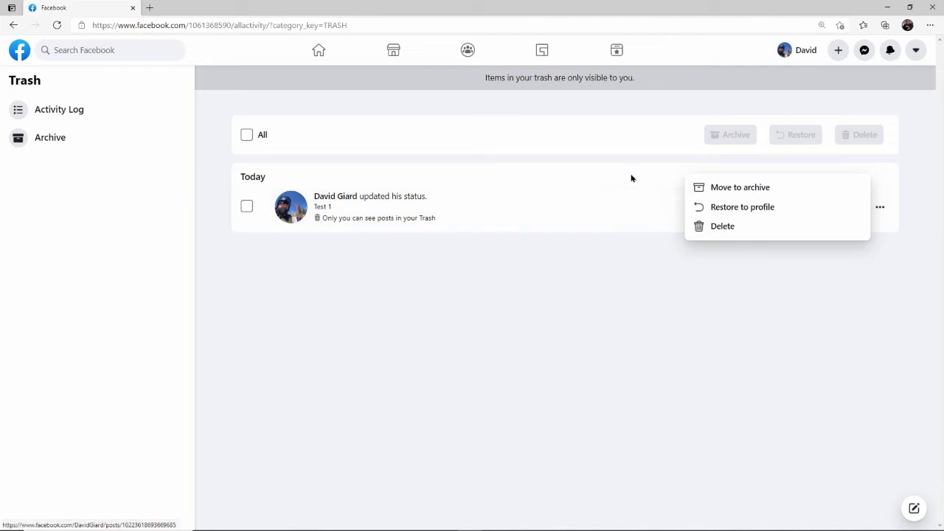
pyautogui.click(662, 308)
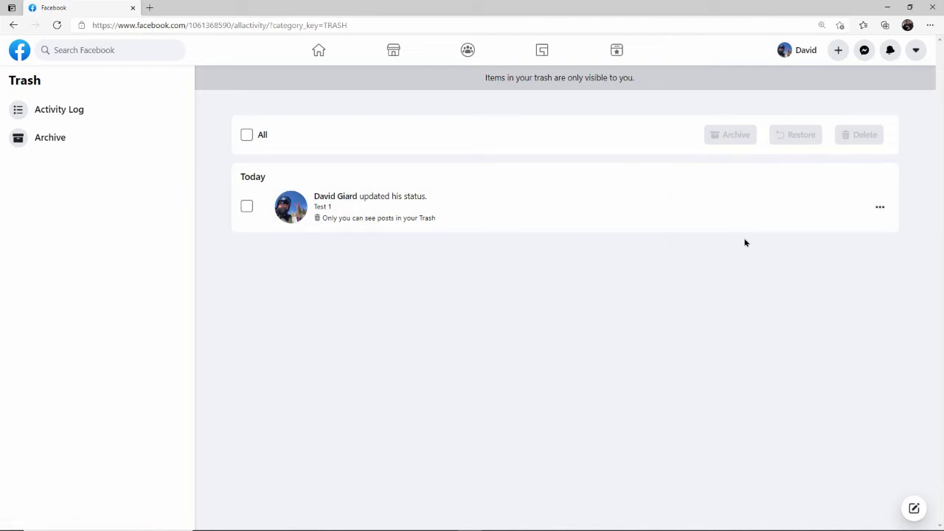
pyautogui.click(881, 207)
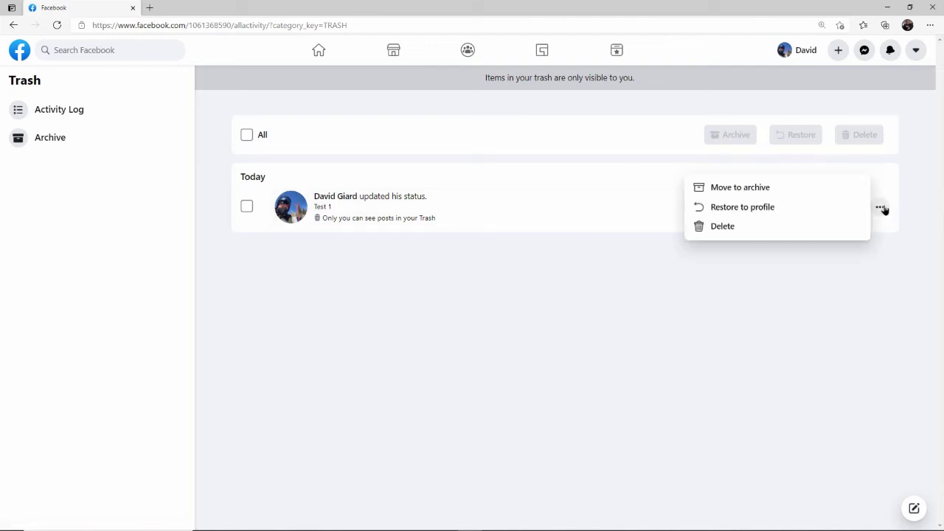
pyautogui.click(758, 211)
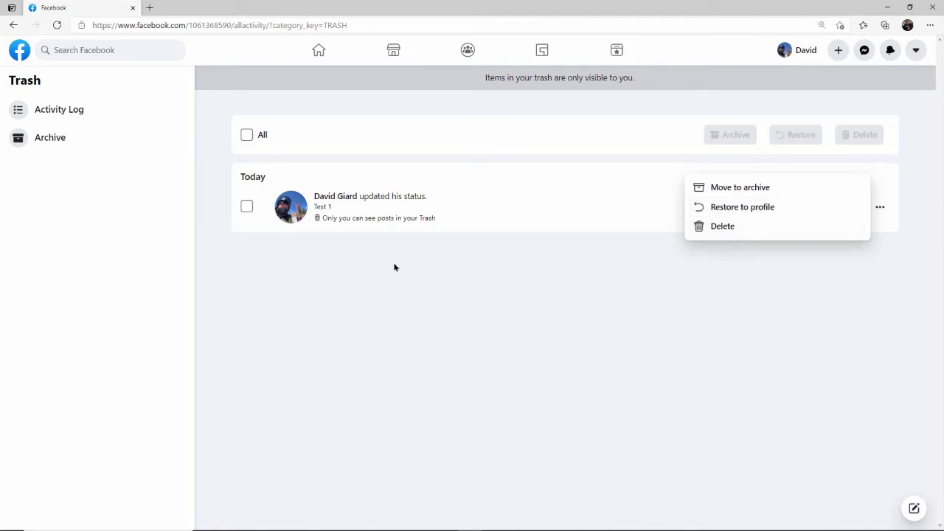
# - Select the "Test 1" post in the trash and restore it to the profile
pyautogui.click(247, 206)
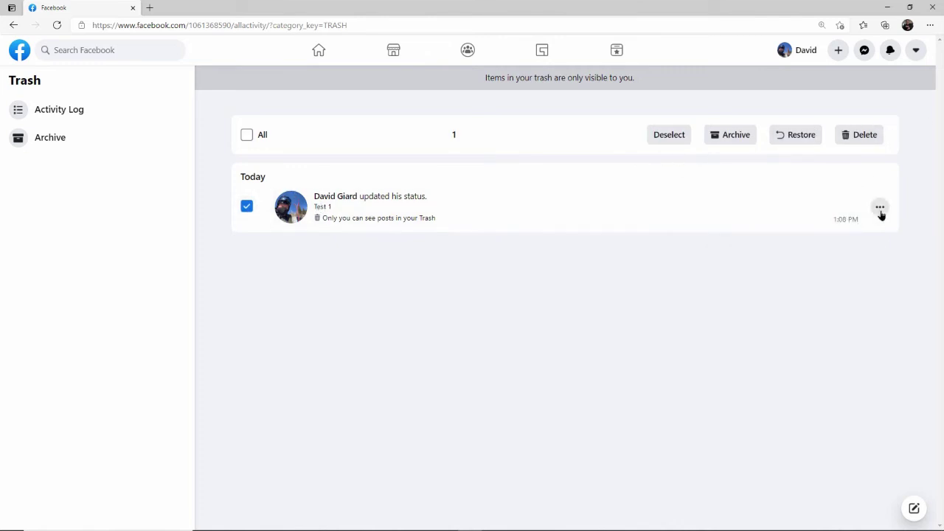
pyautogui.click(879, 207)
pyautogui.click(742, 207)
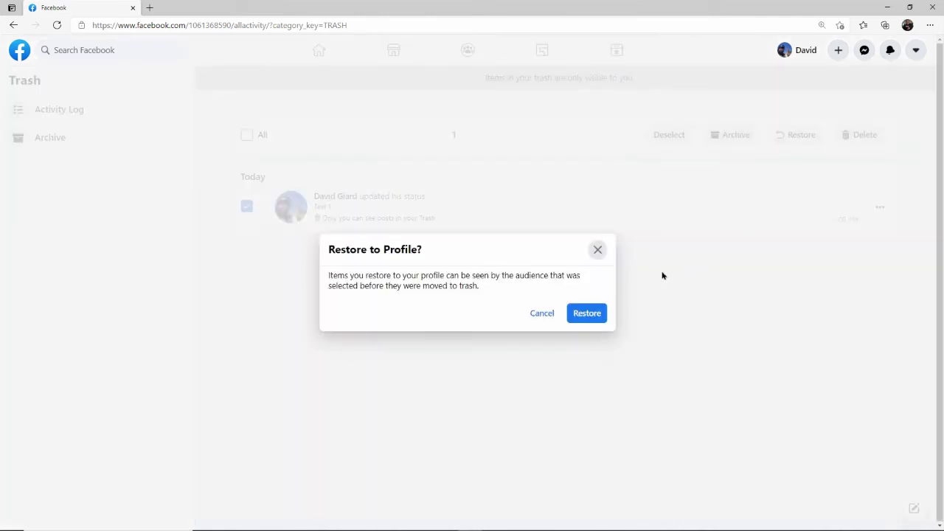
pyautogui.click(587, 313)
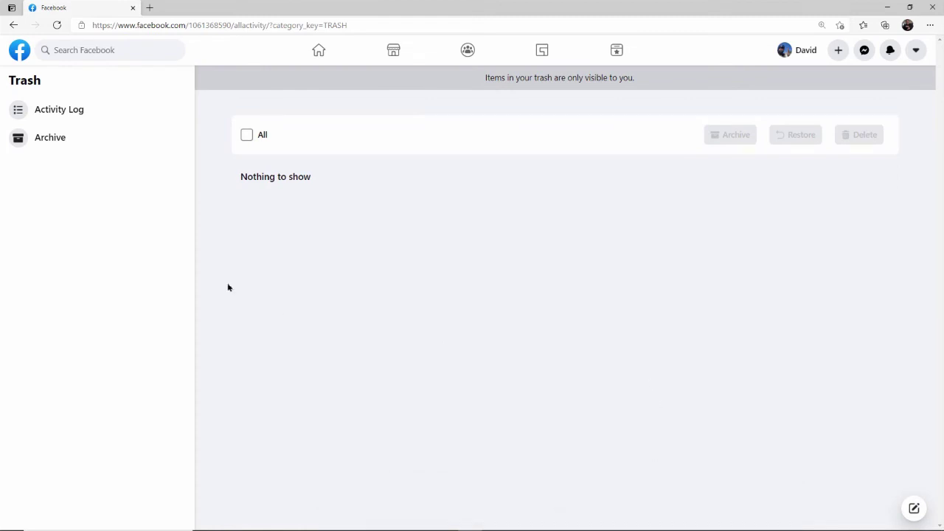
# - Return to the profile page through the home feed and move the restored "Test 1" post back to the trash
pyautogui.click(20, 52)
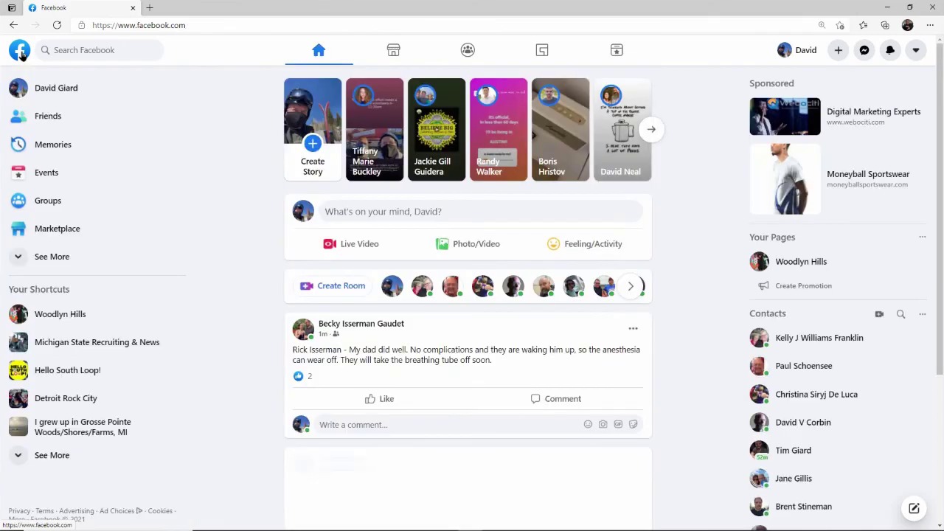
pyautogui.click(43, 87)
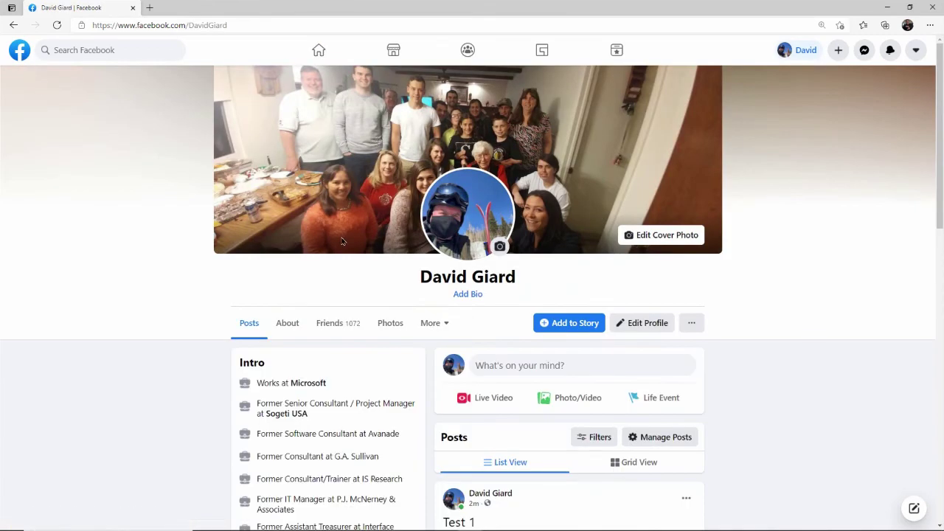
pyautogui.scroll(-1, 344, 241)
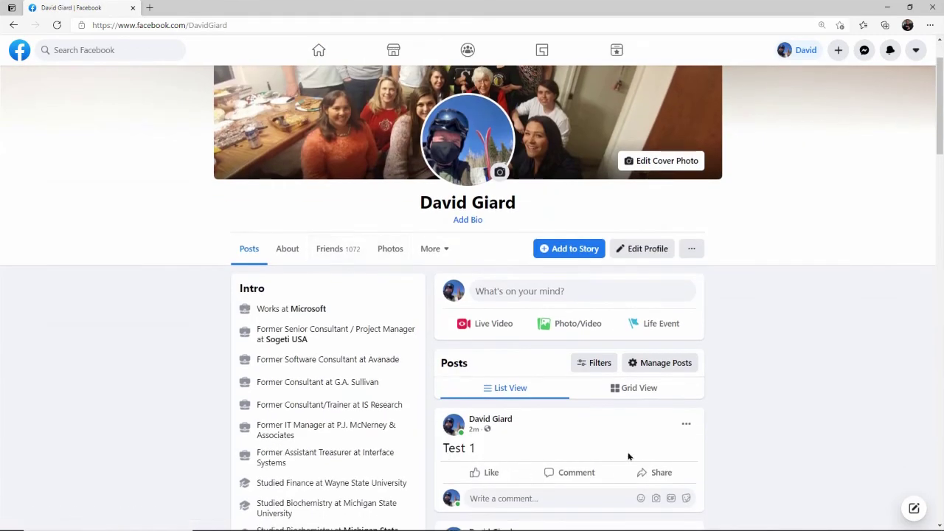
pyautogui.click(686, 425)
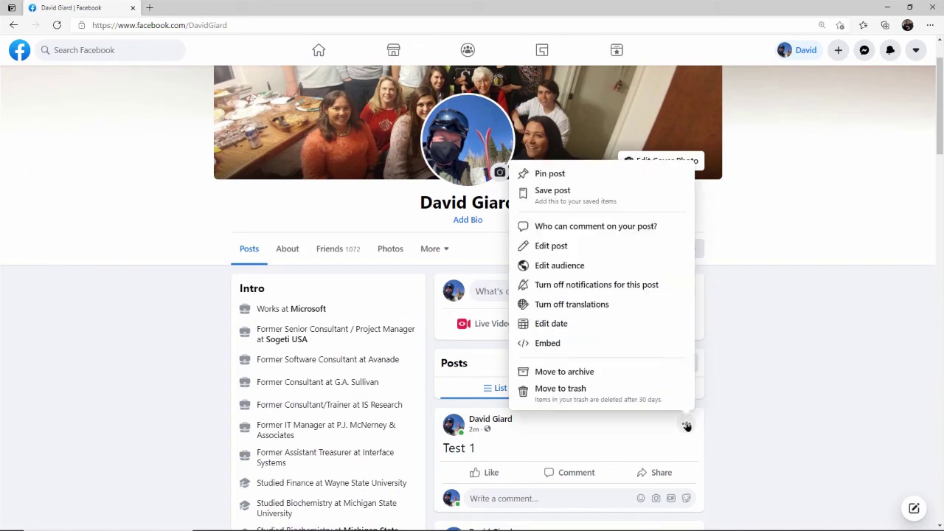
pyautogui.click(590, 396)
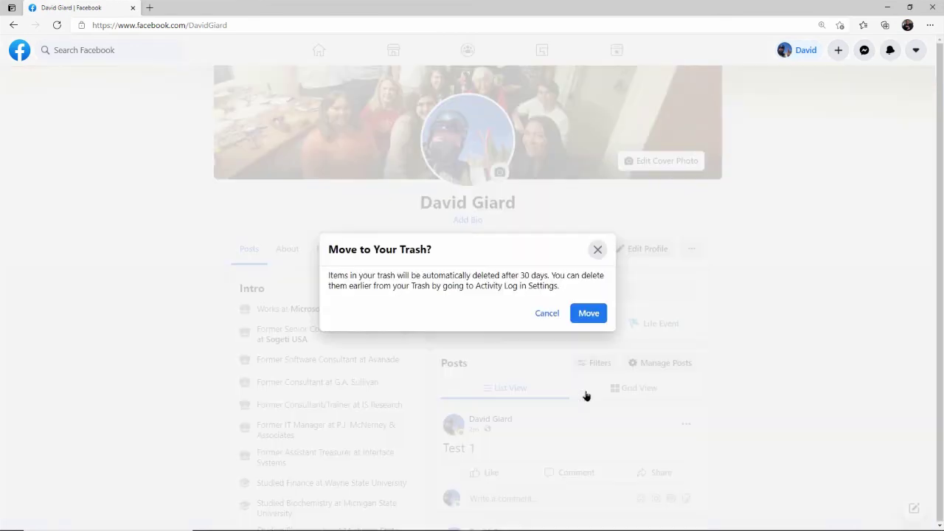
pyautogui.click(589, 314)
pyautogui.scroll(1, 746, 321)
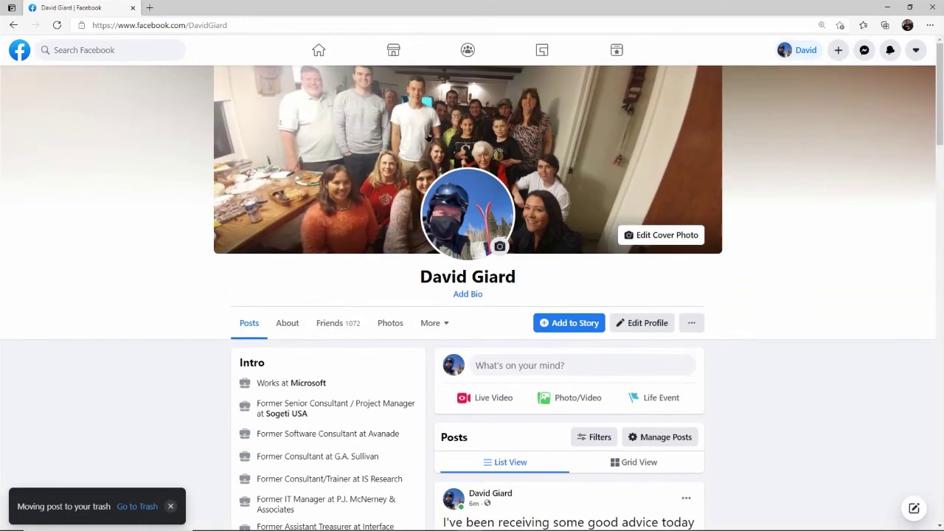